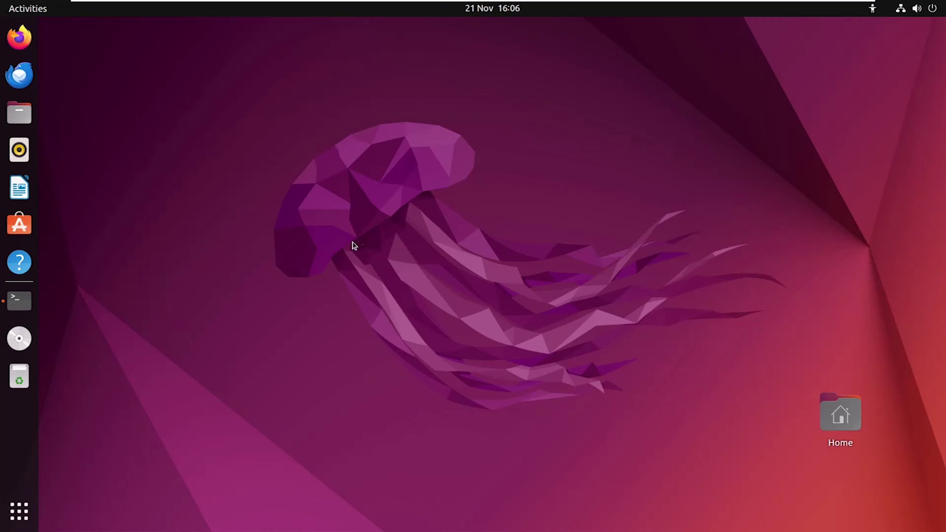
Step: Launch a Terminal from the dock and bring up its right-click menu with Paste
left_click(19, 299)
right_click(320, 111)
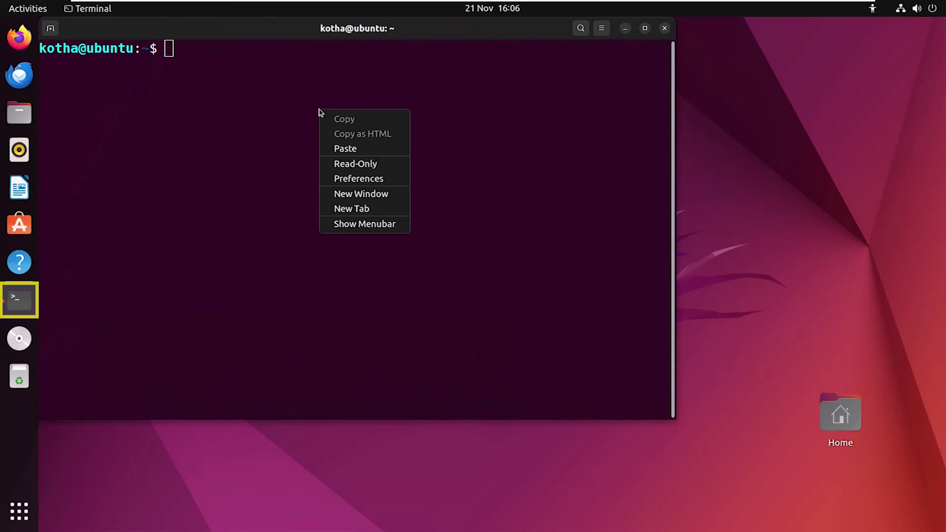
Step: Paste and run the wget command that downloads teamviewer_amd64.deb
left_click(355, 150)
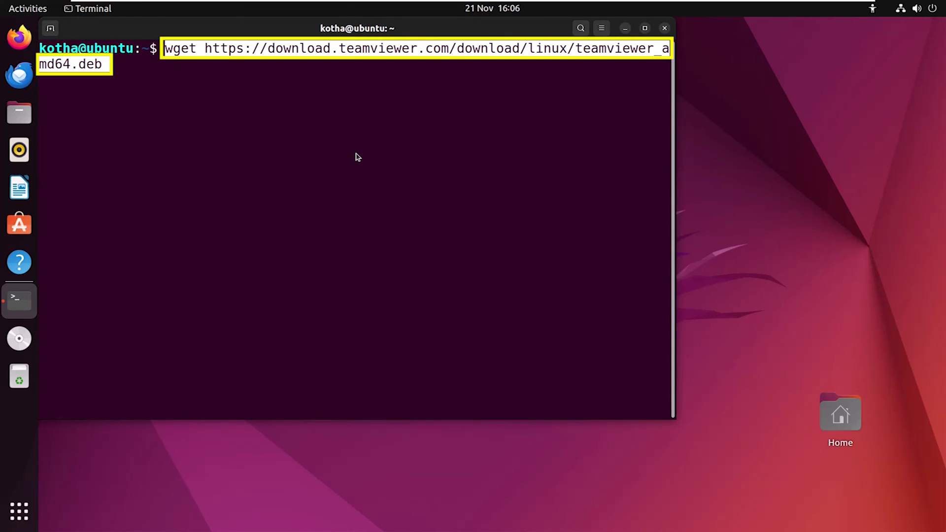
key("Return")
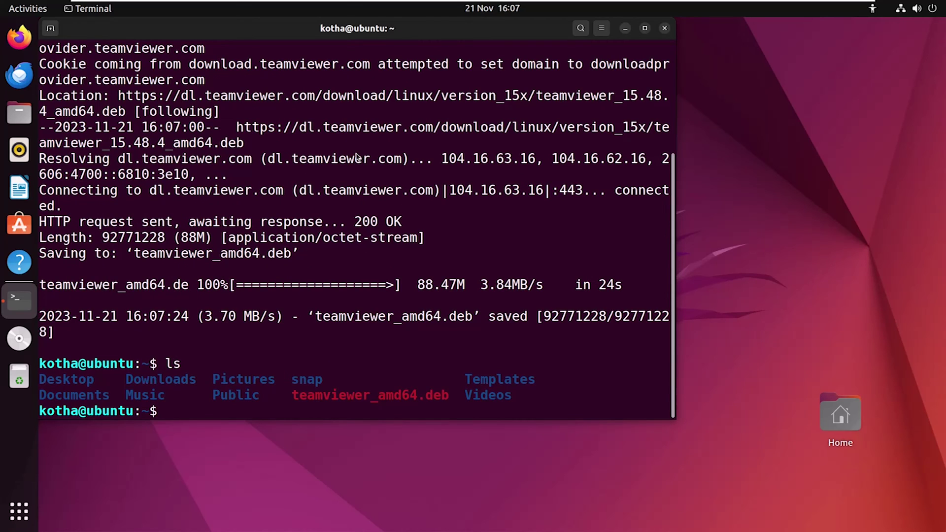
type("sudo apt")
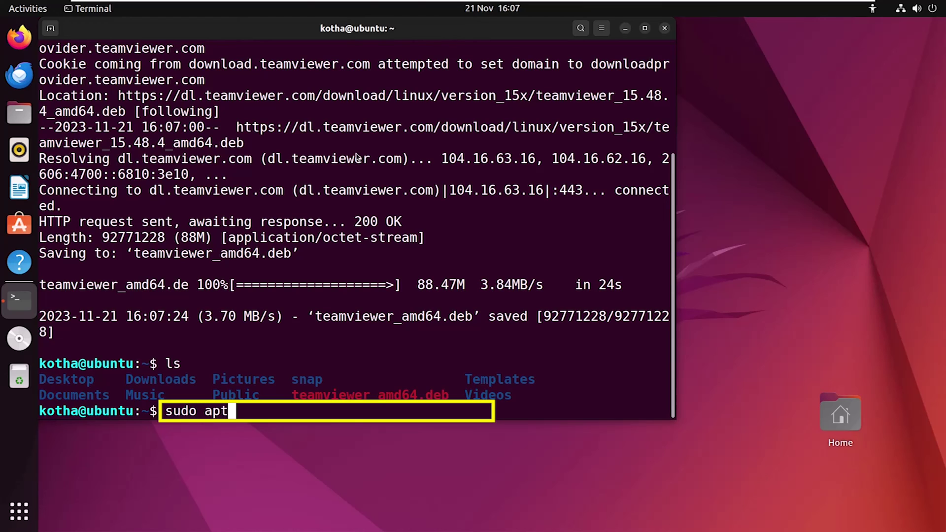
type(" install ")
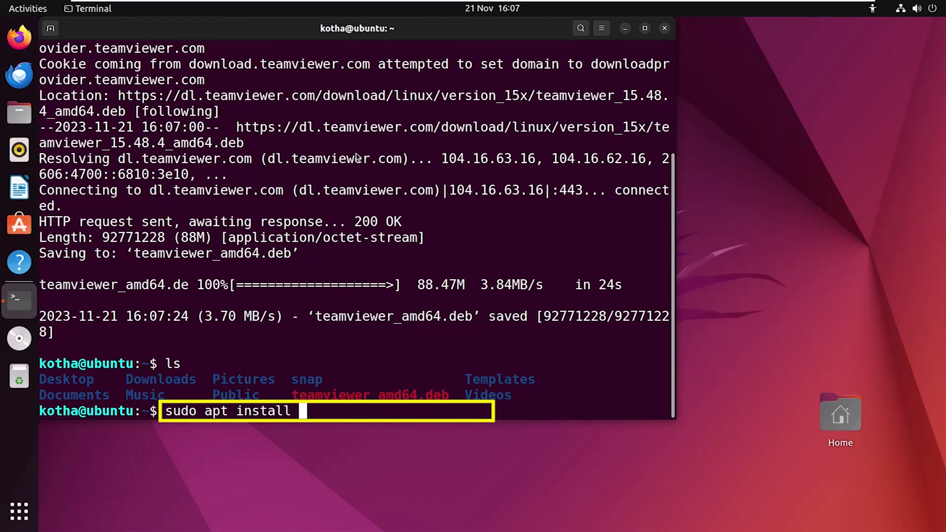
type("./t")
type("ea")
Step: Install ./teamviewer_amd64.deb with sudo apt, then check the TeamViewer launcher in the app grid
key("Tab")
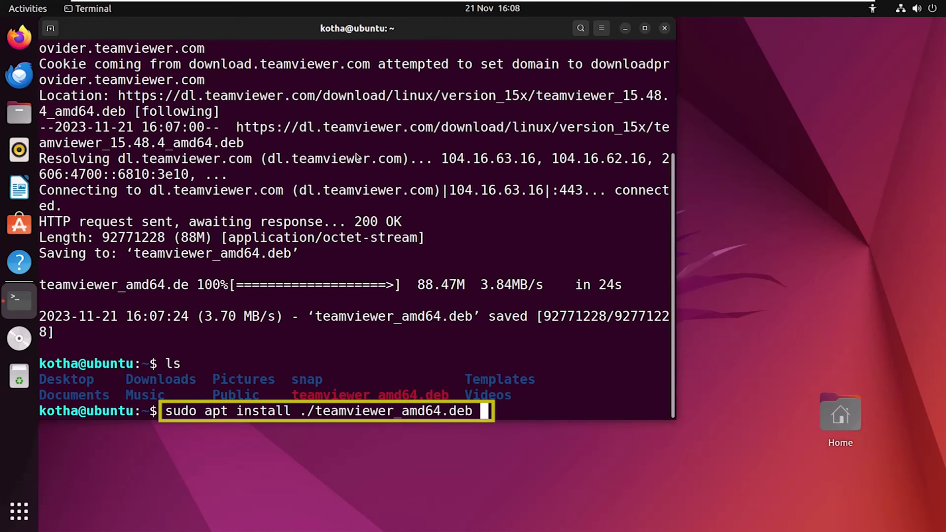
key("Return")
type("y")
key("Return")
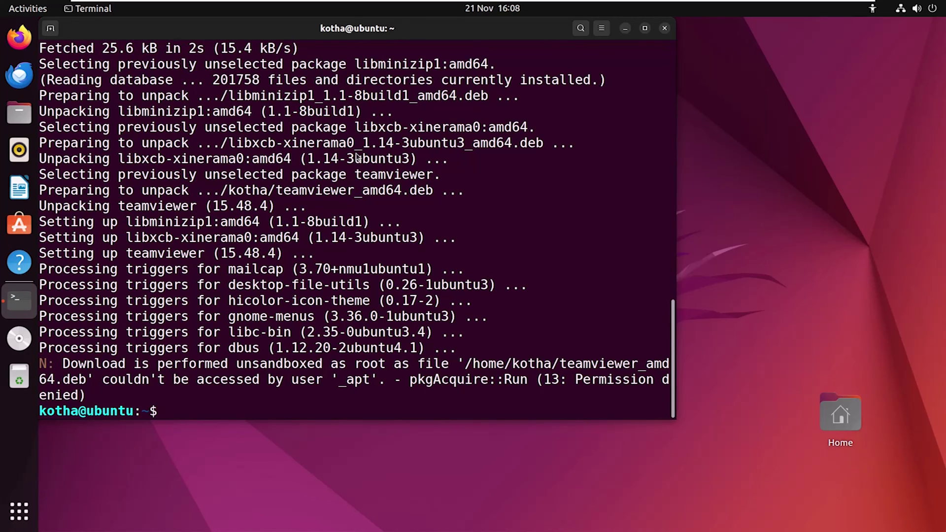
left_click(19, 510)
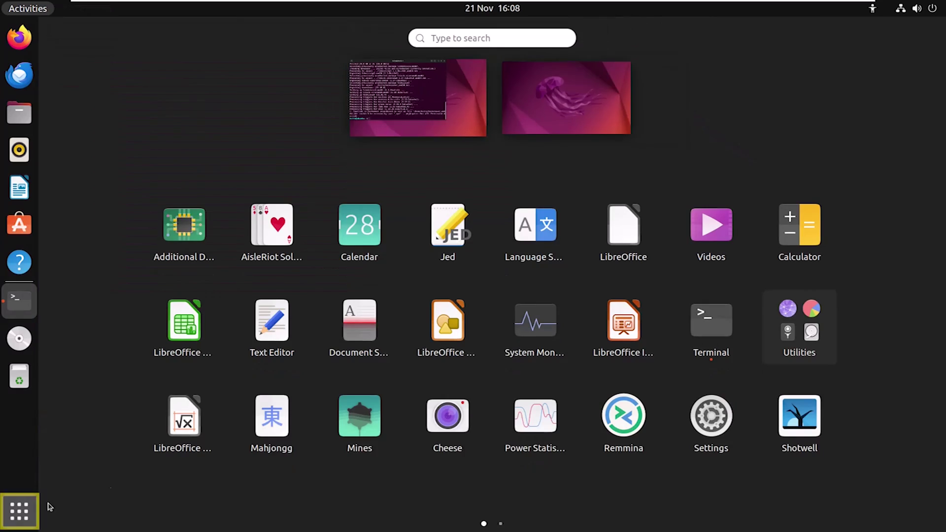
scroll(443, 399, "down", 1)
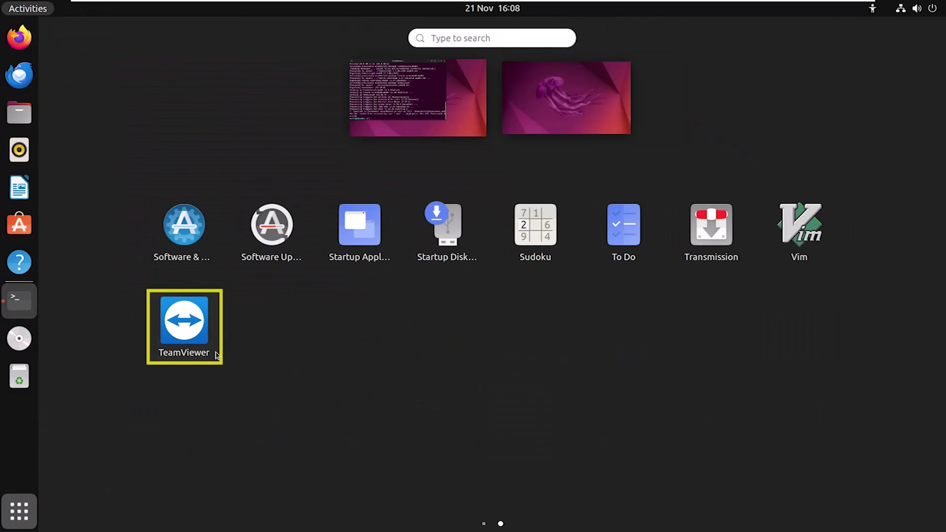
left_click(18, 512)
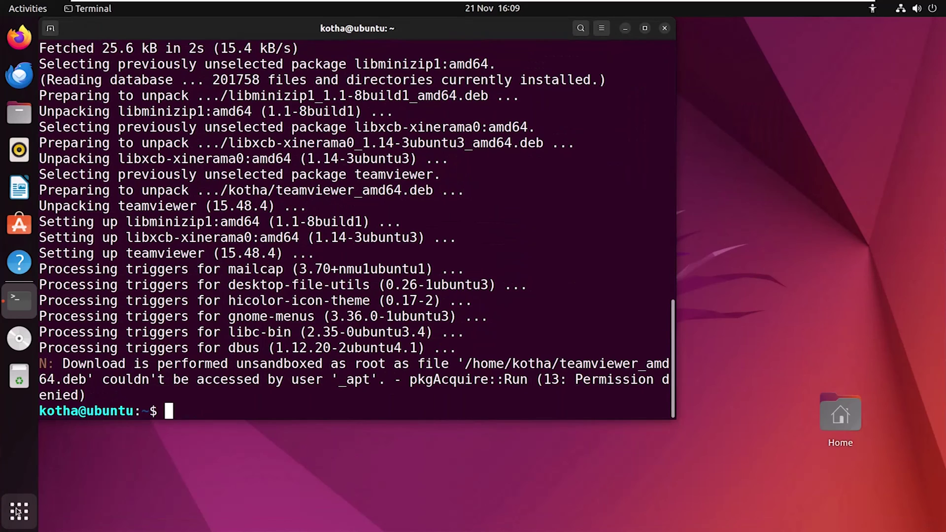
type("sudo ap")
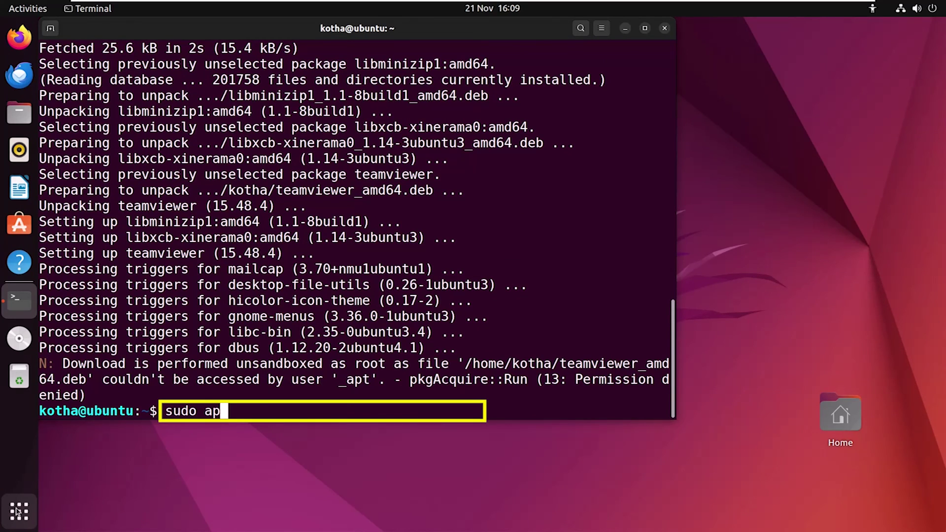
type("t autoremov")
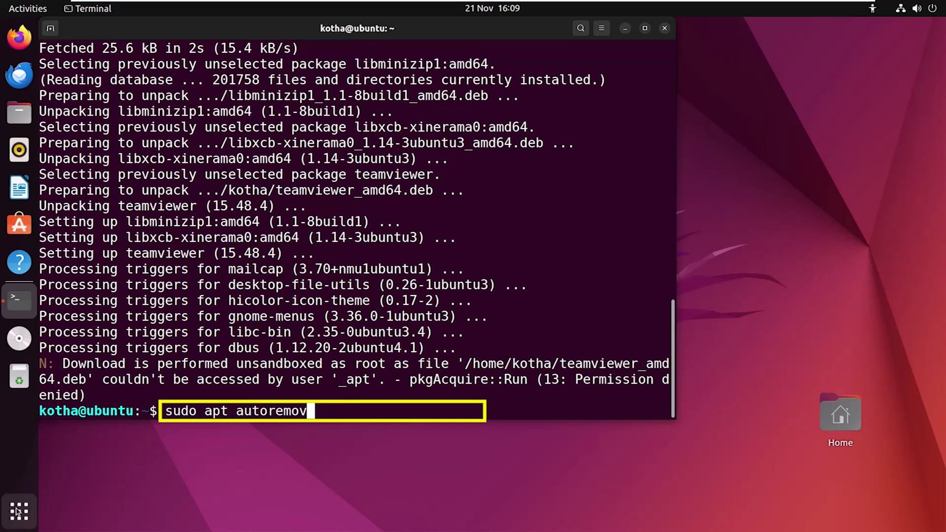
type("e --purg")
type("e team")
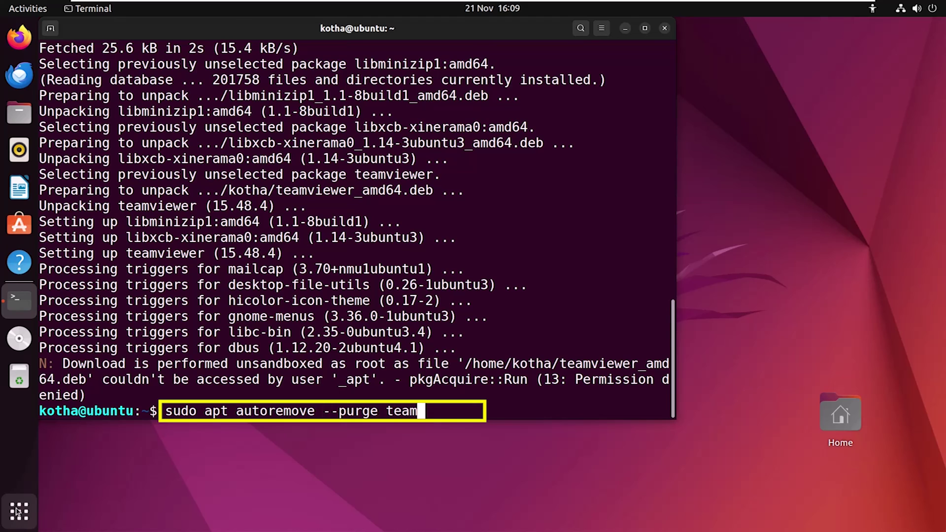
Step: Run 'sudo apt autoremove --purge teamviewer' and confirm the removal
key("Tab")
key("Return")
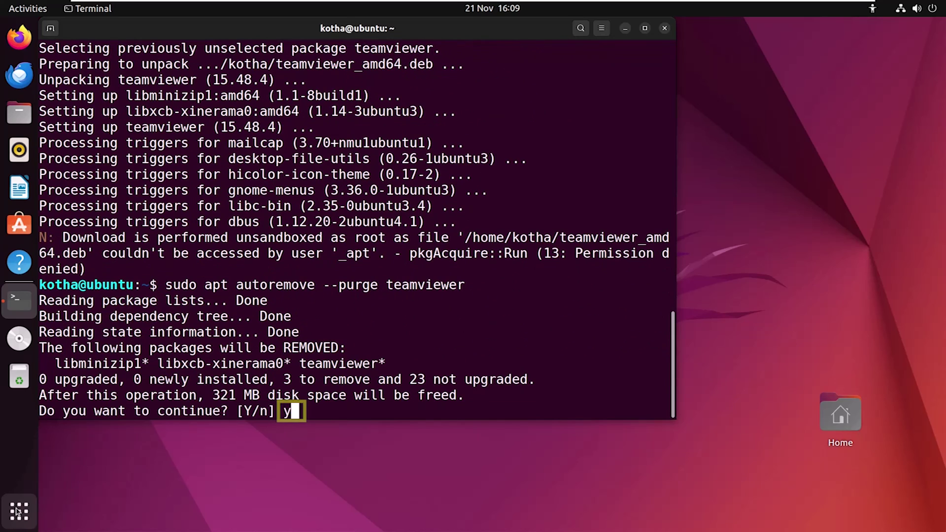
type("y")
key("Return")
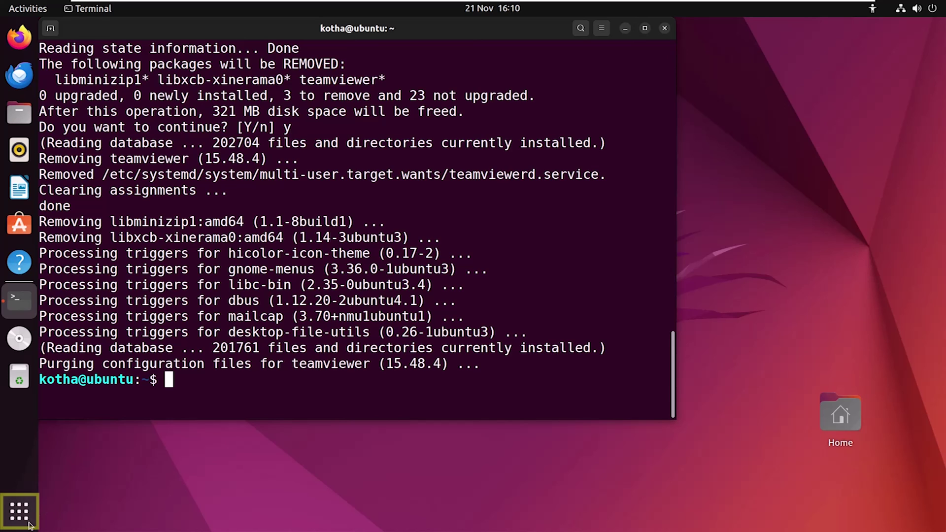
Step: Open Show Applications to confirm TeamViewer no longer appears on page two
left_click(19, 512)
scroll(362, 422, "down", 1)
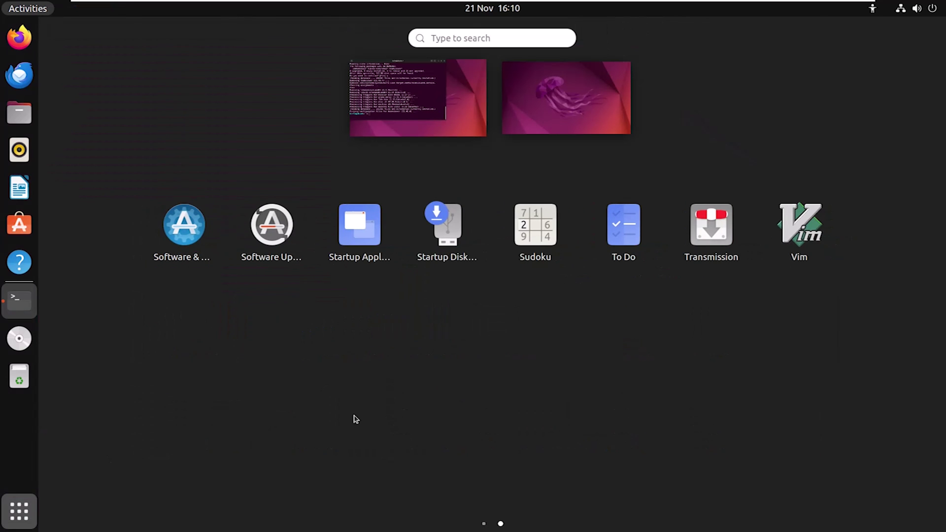